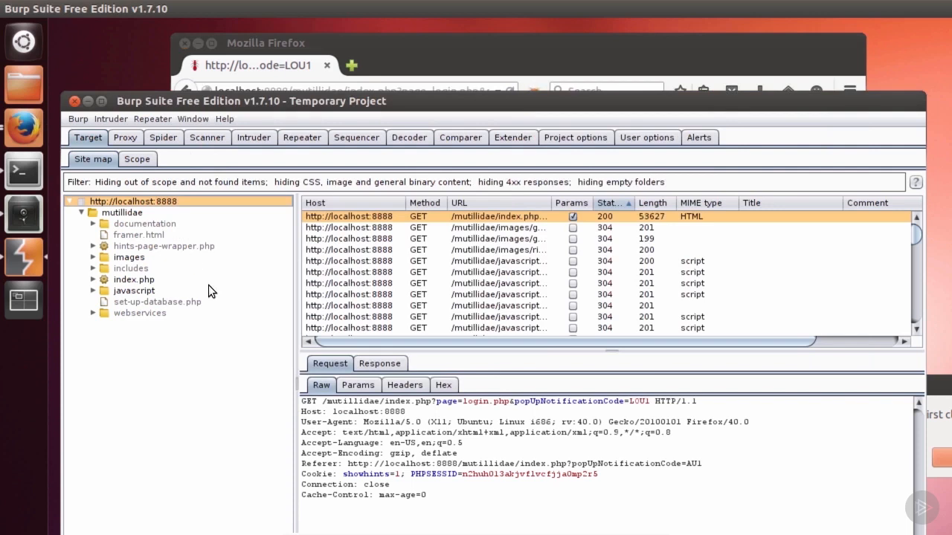
Step: Review the target scope's include and exclude rules for localhost port 8888
{"action": "left_click", "coordinate": [140, 159]}
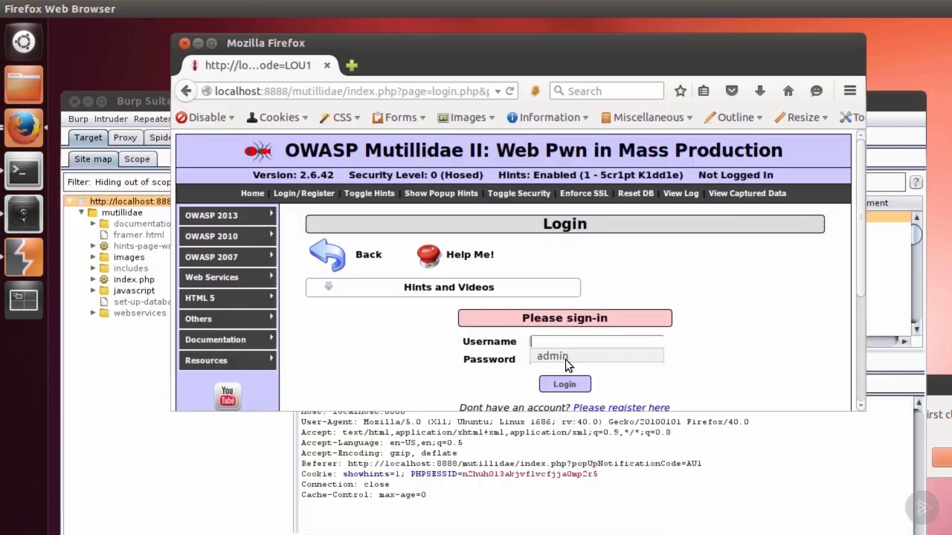
{"action": "left_click", "coordinate": [564, 361]}
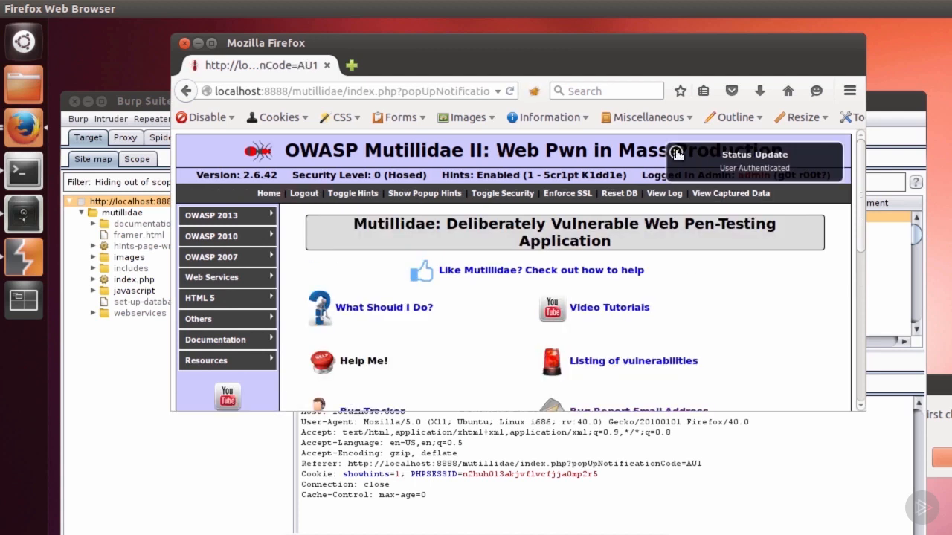
Step: Log out of Mutillidae in the browser
{"action": "left_click", "coordinate": [300, 196]}
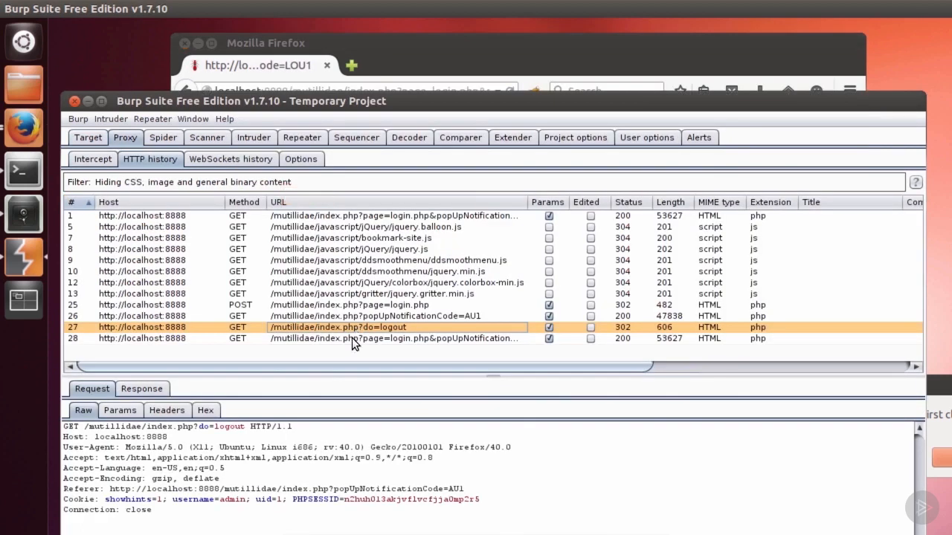
Step: Inspect the logout request and the cookie-deleting Set-Cookie headers of its response in the proxy history
{"action": "double_click", "coordinate": [231, 427]}
{"action": "left_click", "coordinate": [142, 389]}
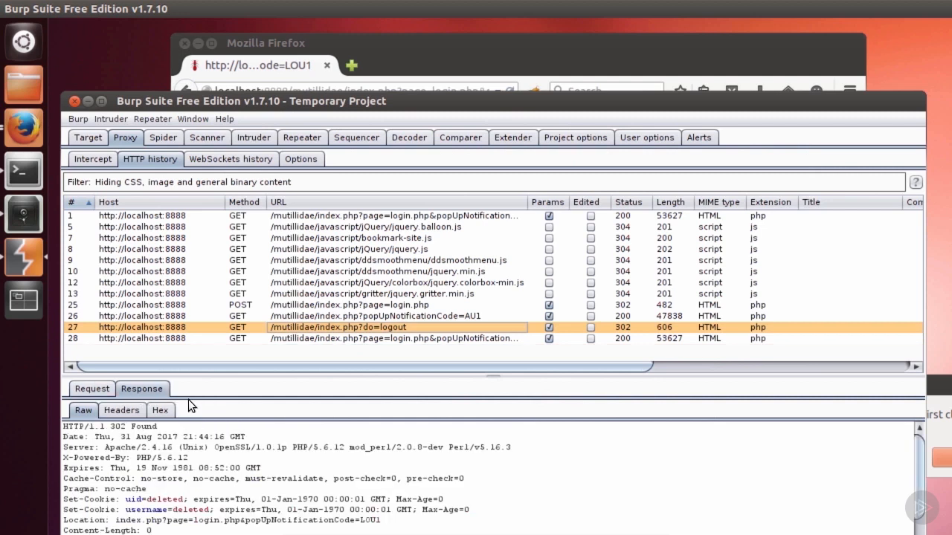
{"action": "left_click_drag", "start_coordinate": [261, 374], "coordinate": [262, 357]}
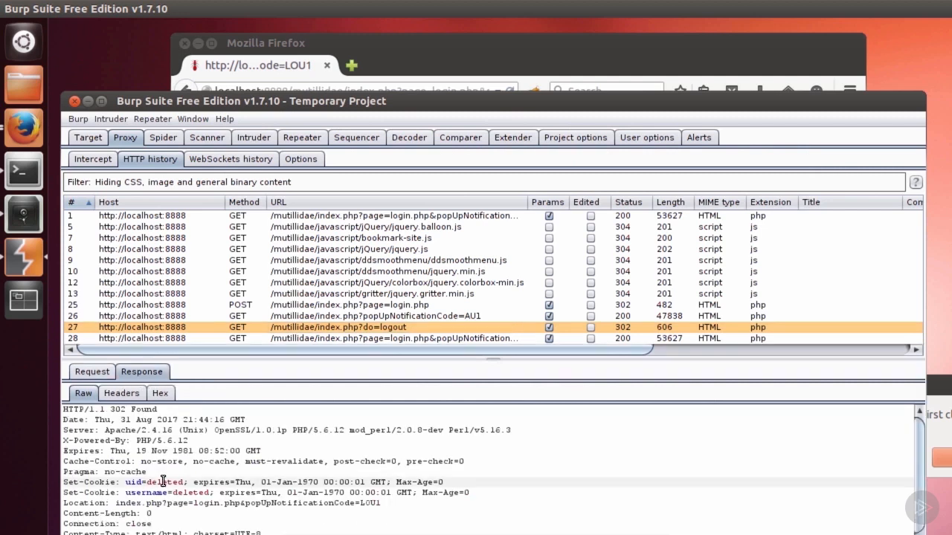
{"action": "left_click", "coordinate": [190, 493]}
{"action": "double_click", "coordinate": [190, 493]}
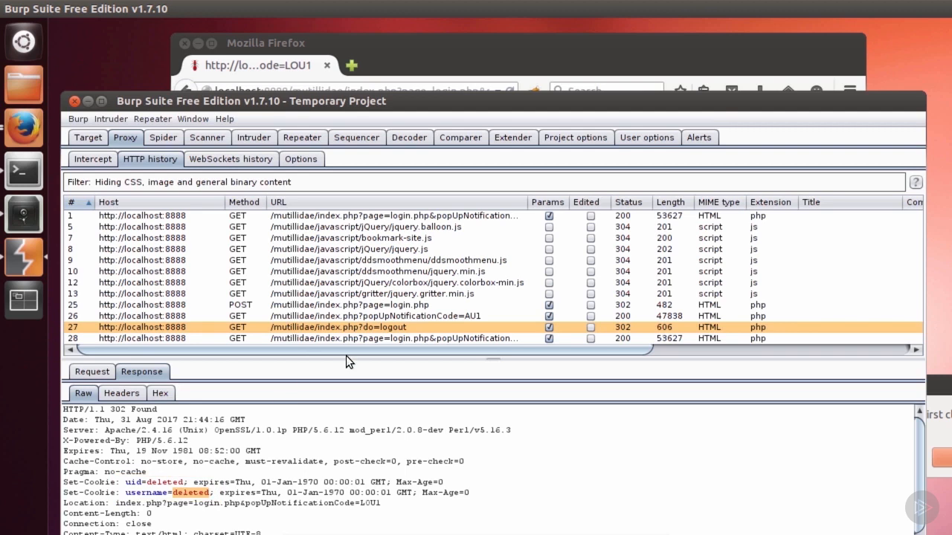
Step: Check the rendered login page returned after logout and send that login page request to Repeater
{"action": "left_click", "coordinate": [320, 339]}
{"action": "left_click", "coordinate": [239, 396]}
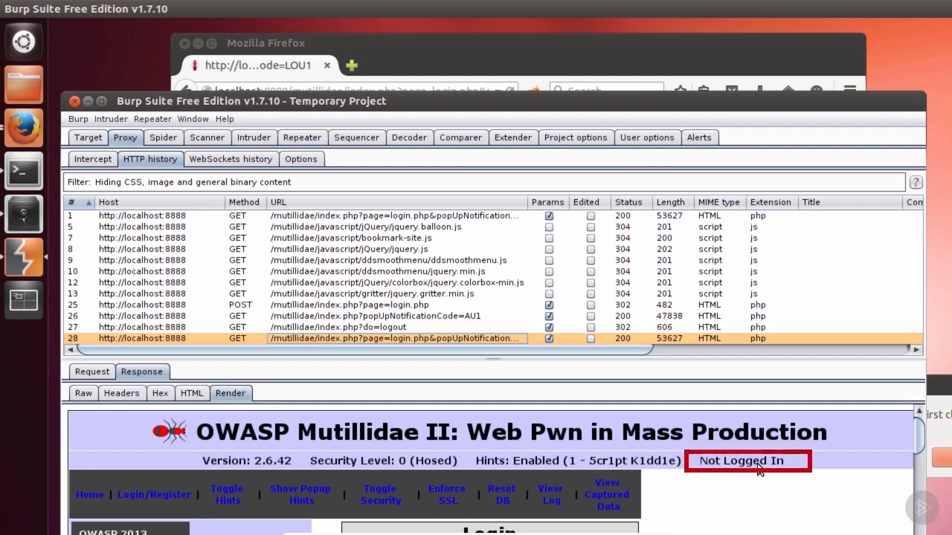
{"action": "left_click", "coordinate": [83, 393]}
{"action": "right_click", "coordinate": [325, 443]}
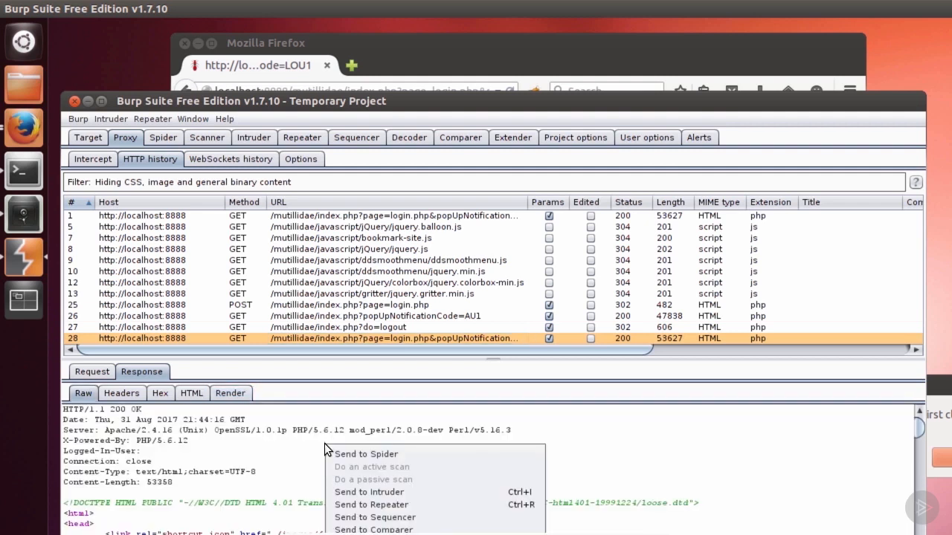
{"action": "left_click", "coordinate": [367, 506]}
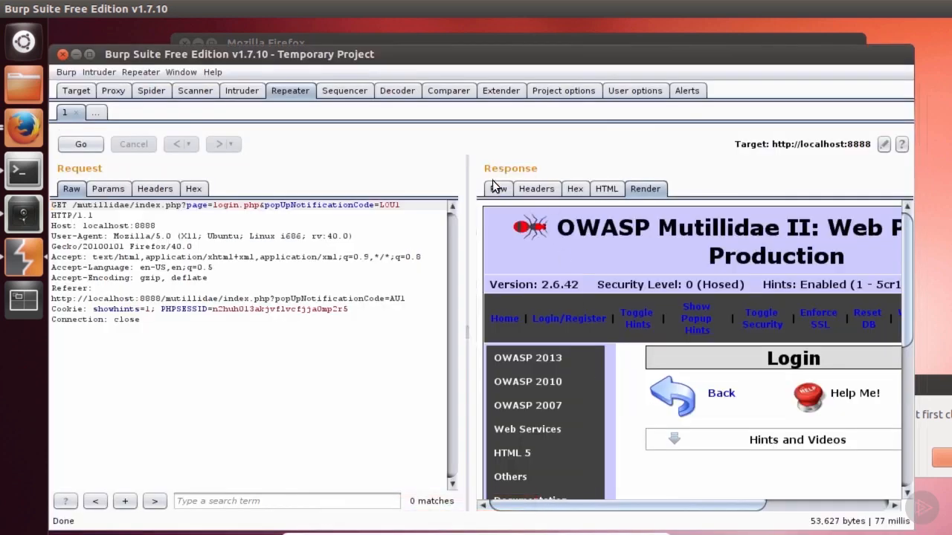
Step: Open the project's session handling rules and add a new rule
{"action": "left_click", "coordinate": [496, 187]}
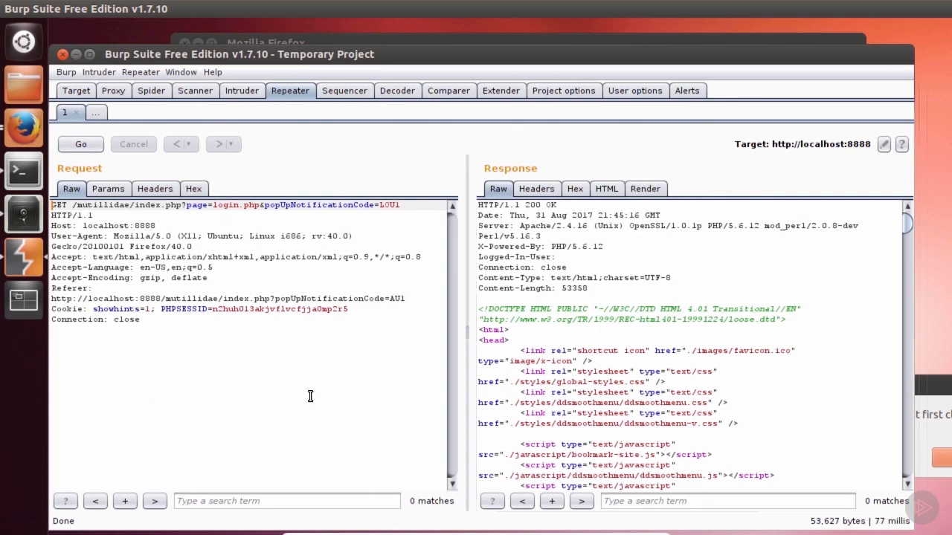
{"action": "left_click", "coordinate": [563, 95]}
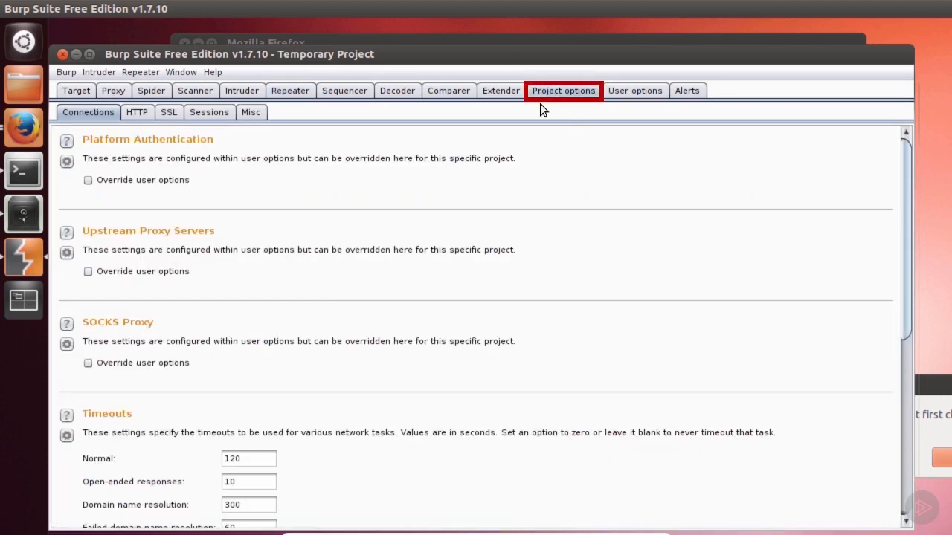
{"action": "left_click", "coordinate": [209, 113]}
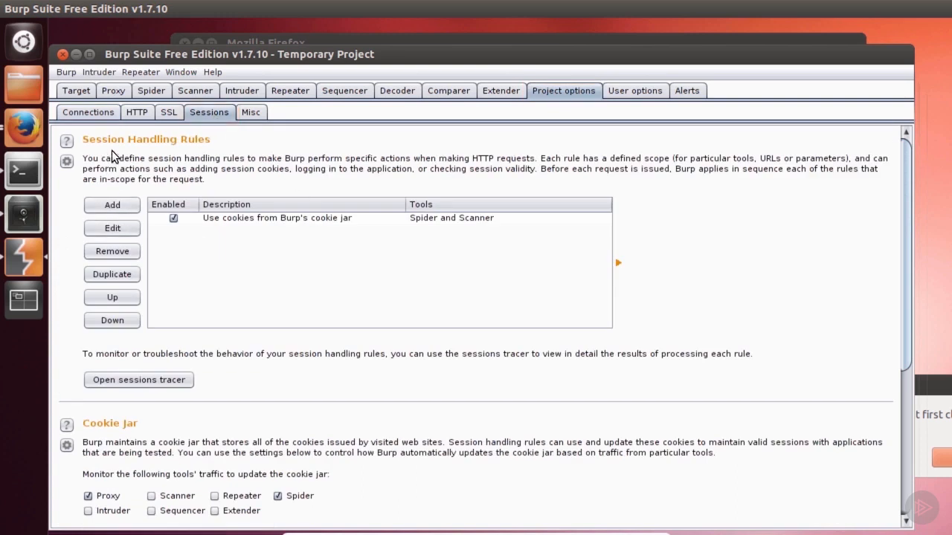
{"action": "left_click", "coordinate": [137, 205]}
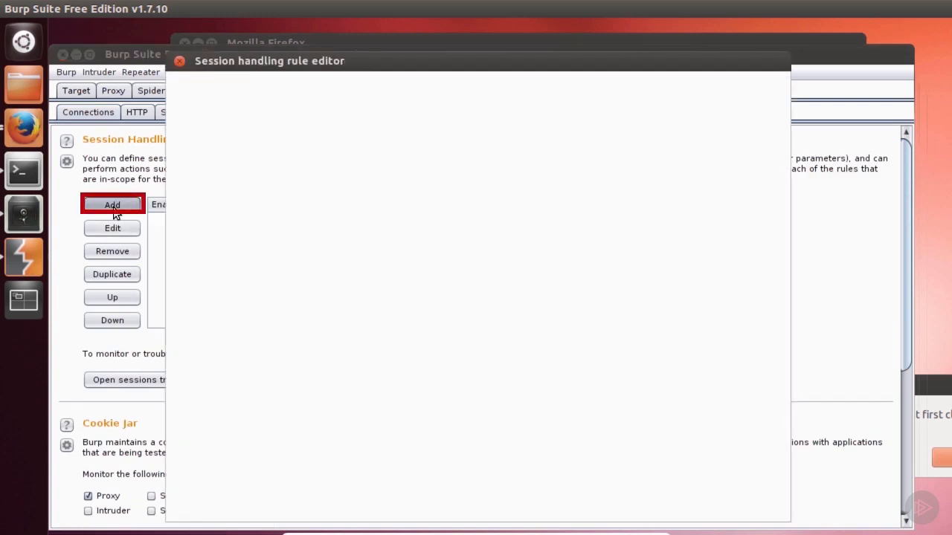
Step: Name the new rule LogMeIn and add a Run a macro action to it
{"action": "left_click_drag", "start_coordinate": [236, 136], "coordinate": [191, 134]}
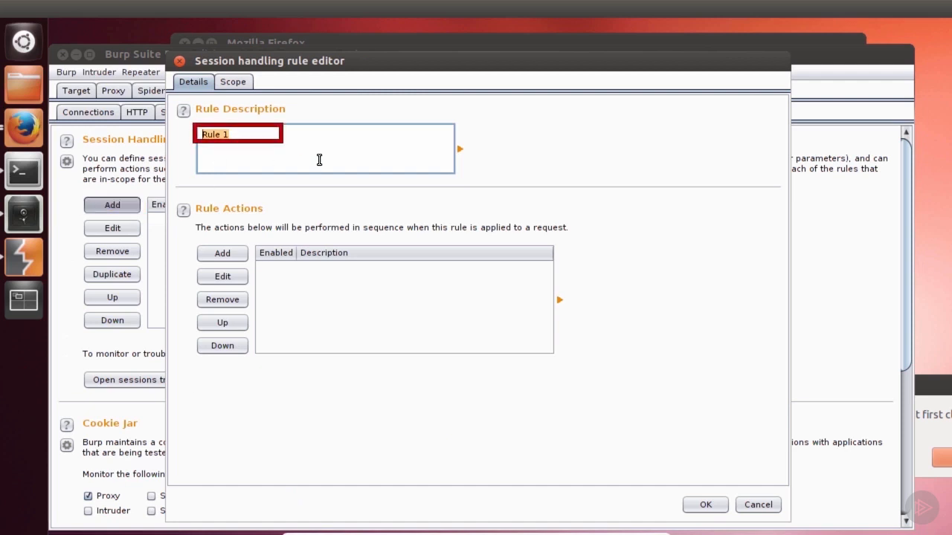
{"action": "type", "text": "LogMeIn"}
{"action": "left_click", "coordinate": [219, 257]}
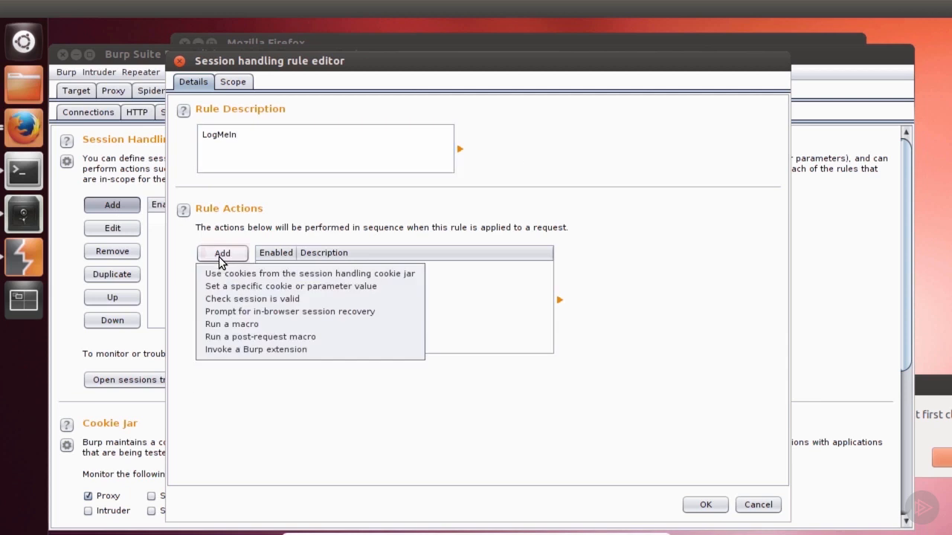
{"action": "left_click", "coordinate": [228, 325]}
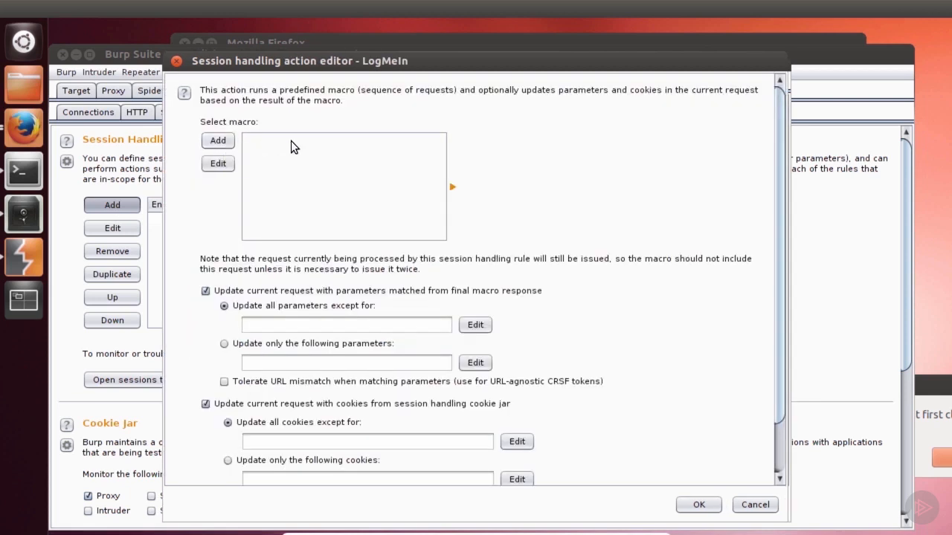
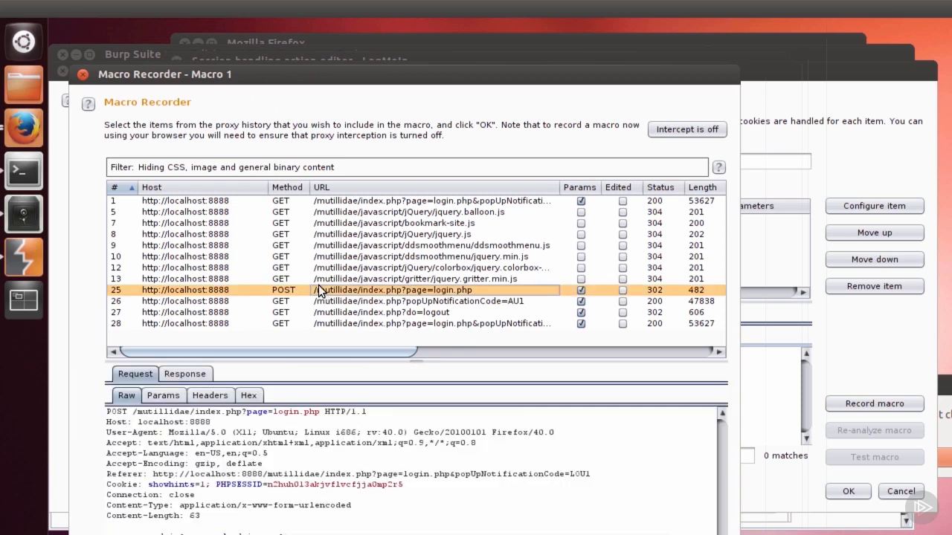
Step: Examine the selected login POST request and its submitted parameters in the Macro Recorder
{"action": "left_click_drag", "start_coordinate": [324, 77], "coordinate": [330, 44]}
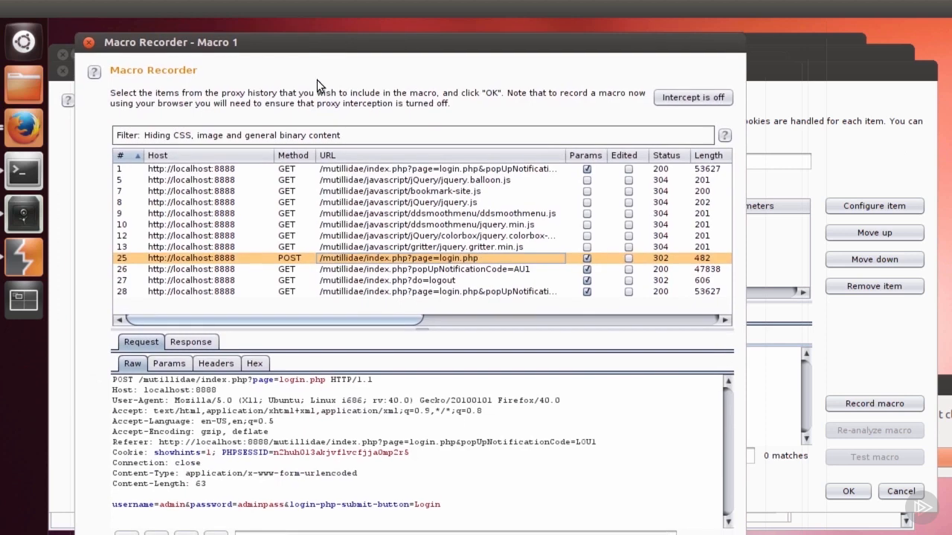
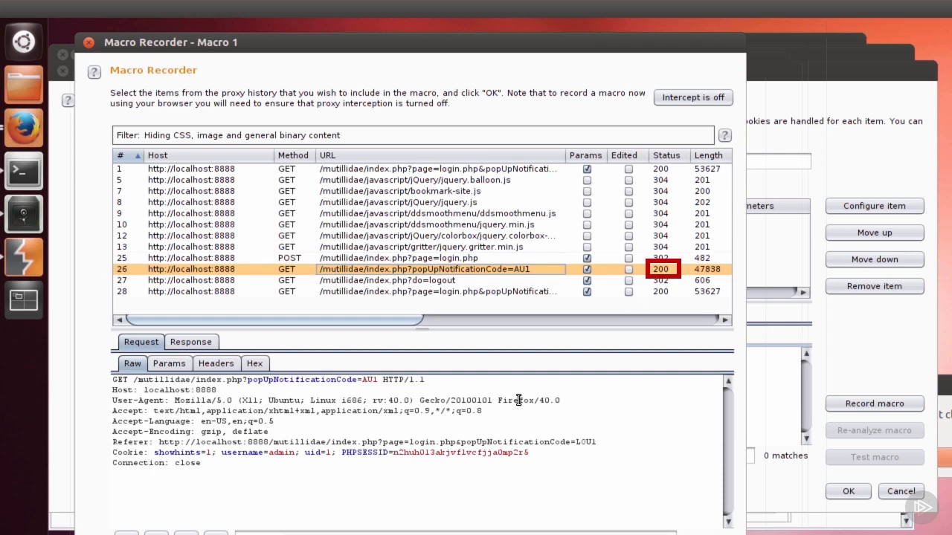
Step: Add the login POST request and the following GET request to the macro
{"action": "left_click", "coordinate": [375, 262], "text": "shift"}
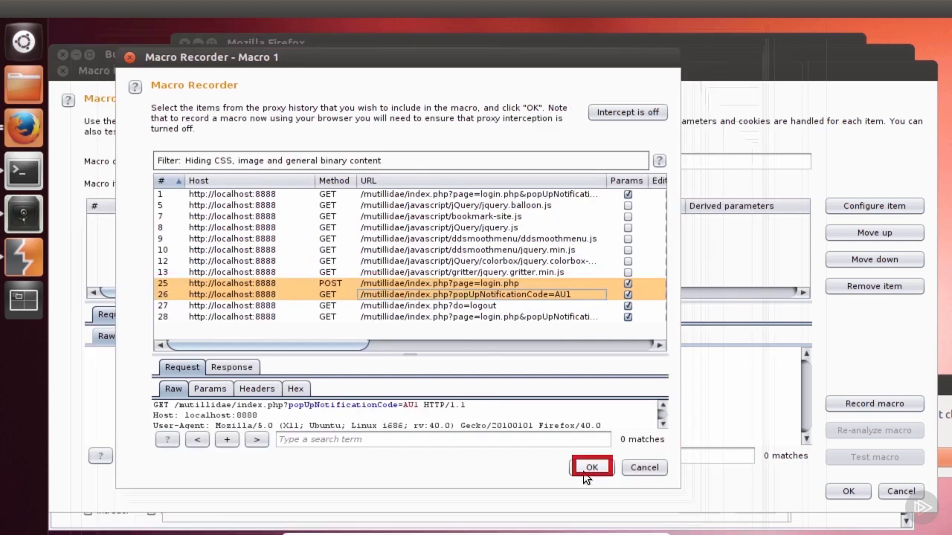
{"action": "left_click", "coordinate": [590, 468]}
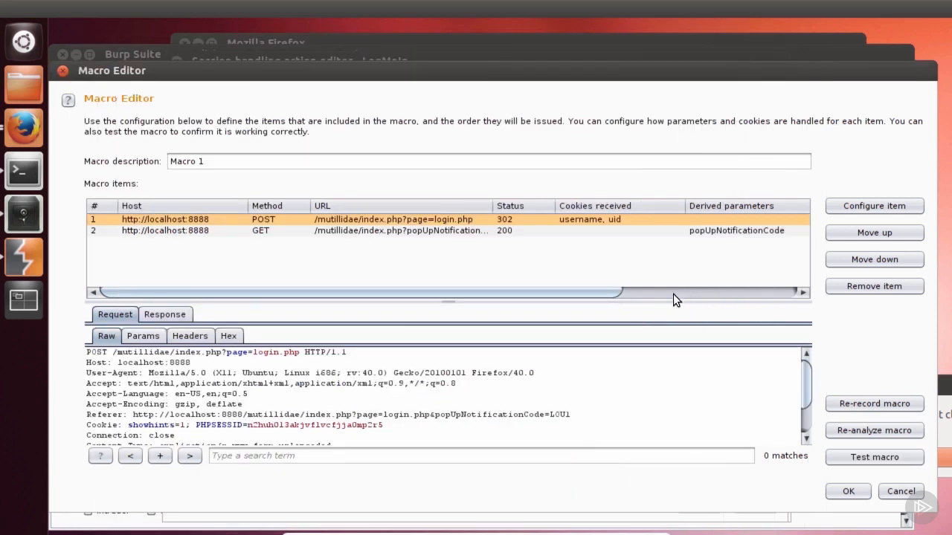
Step: Set the macro description to LoginProcessMacro
{"action": "left_click_drag", "start_coordinate": [204, 163], "coordinate": [158, 165]}
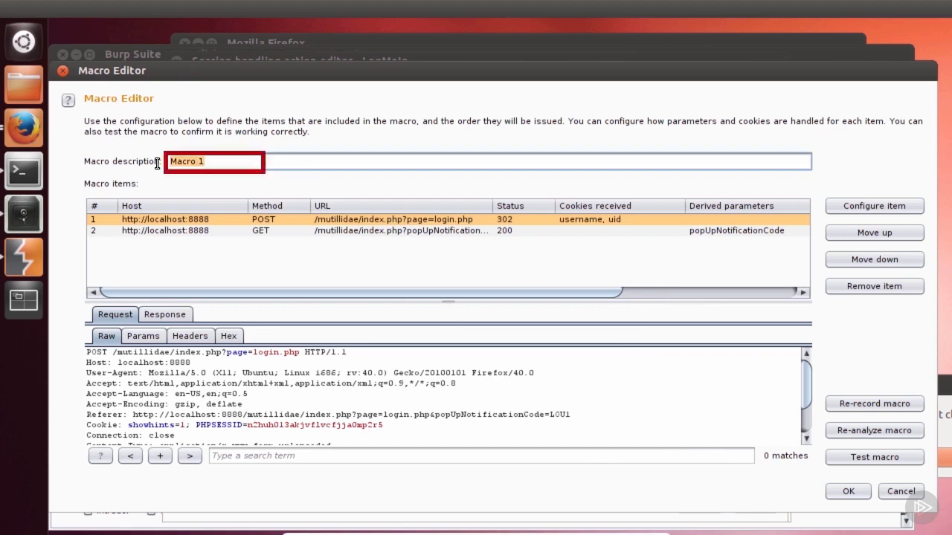
{"action": "type", "text": "LoginProcessMacro"}
Step: Review the cookie and parameter handling settings of the login POST macro item
{"action": "left_click", "coordinate": [363, 222]}
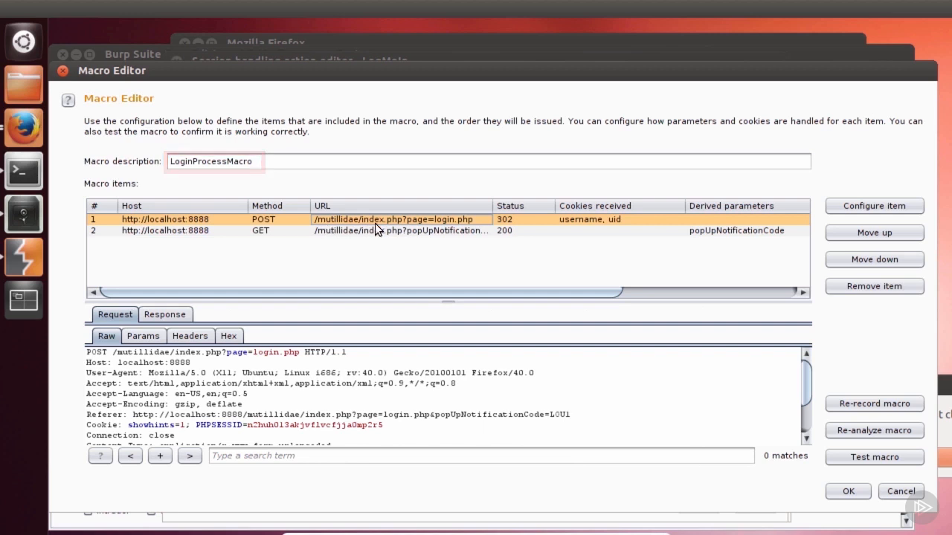
{"action": "left_click", "coordinate": [873, 207]}
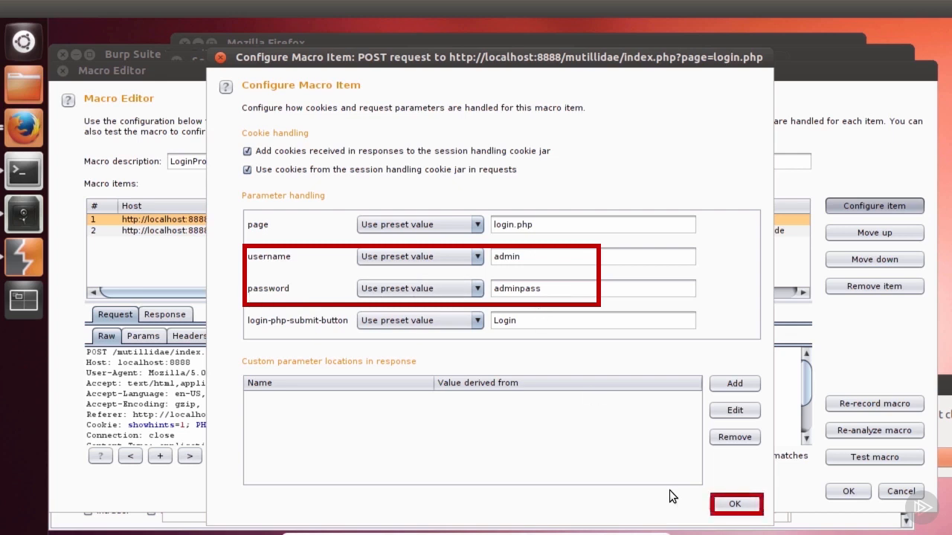
{"action": "left_click", "coordinate": [734, 504]}
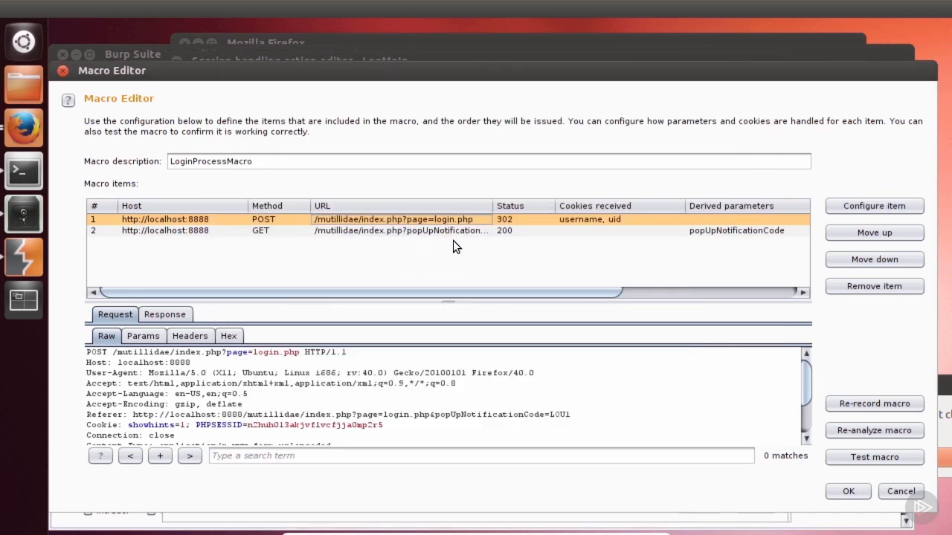
Step: Test the macro and view the rendered response of the second GET request
{"action": "left_click", "coordinate": [866, 460]}
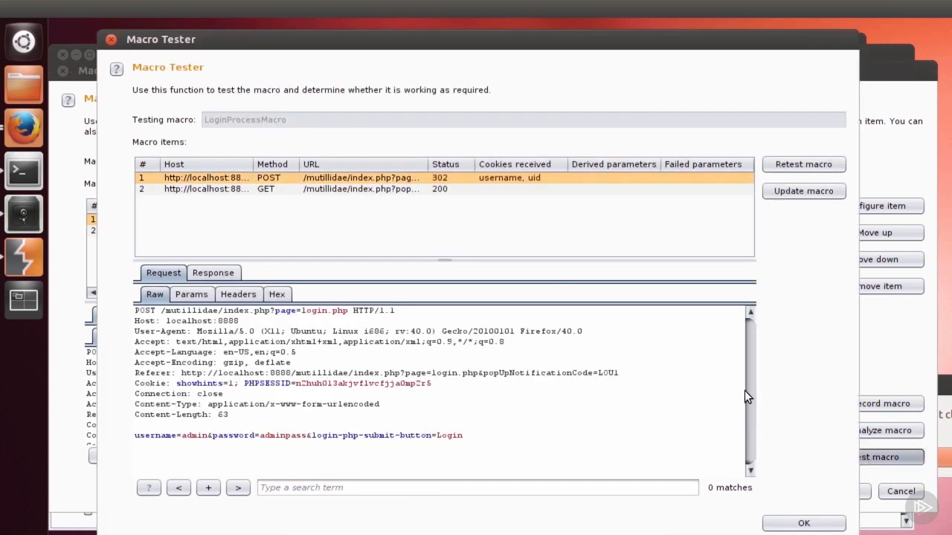
{"action": "left_click", "coordinate": [209, 188]}
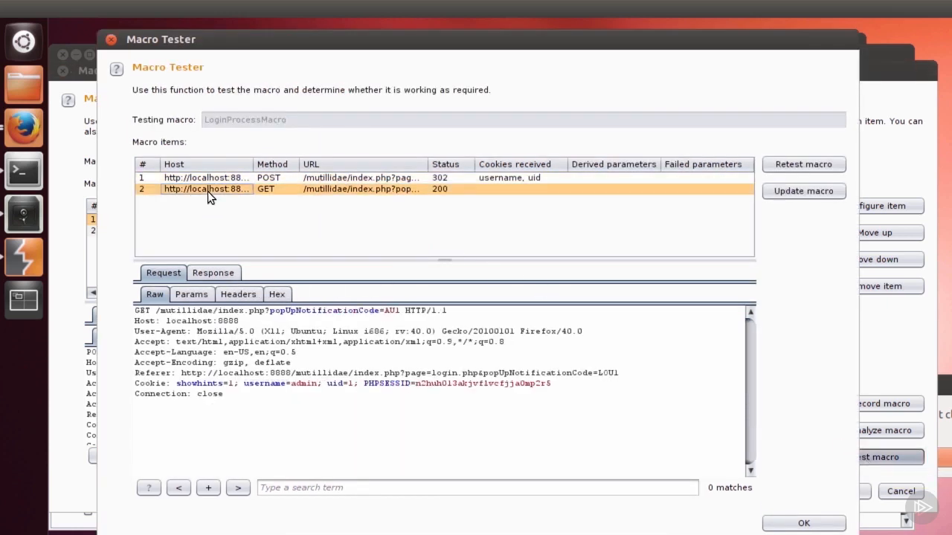
{"action": "left_click", "coordinate": [206, 273]}
{"action": "left_click", "coordinate": [303, 295]}
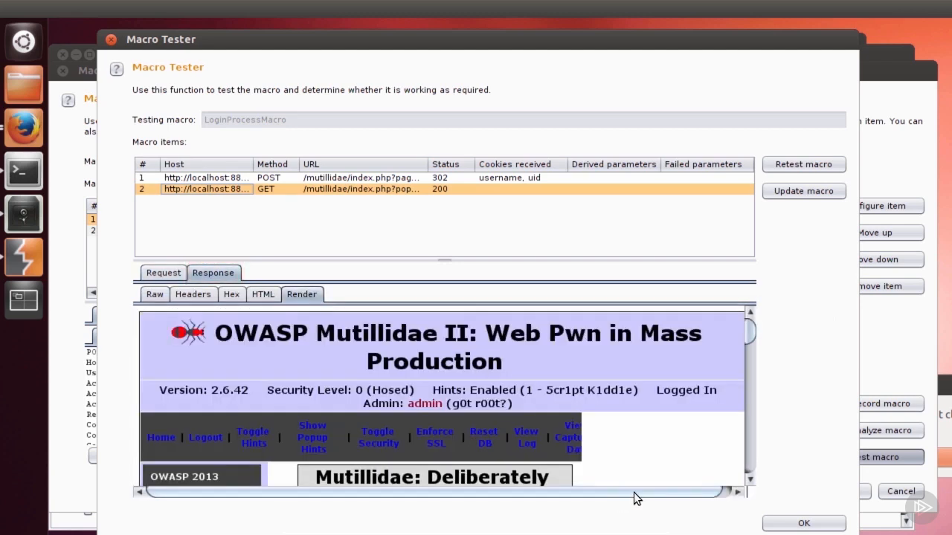
{"action": "left_click_drag", "start_coordinate": [634, 492], "coordinate": [669, 490]}
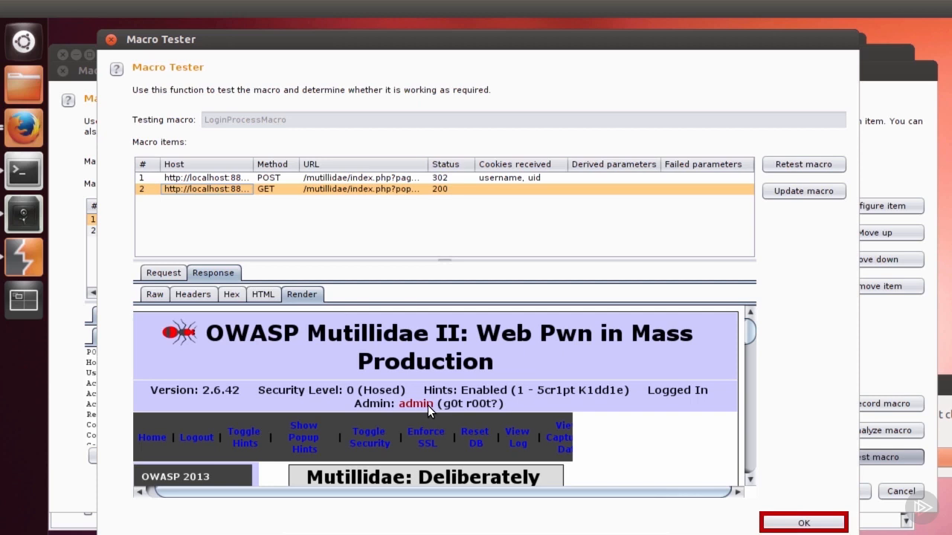
{"action": "left_click", "coordinate": [803, 522]}
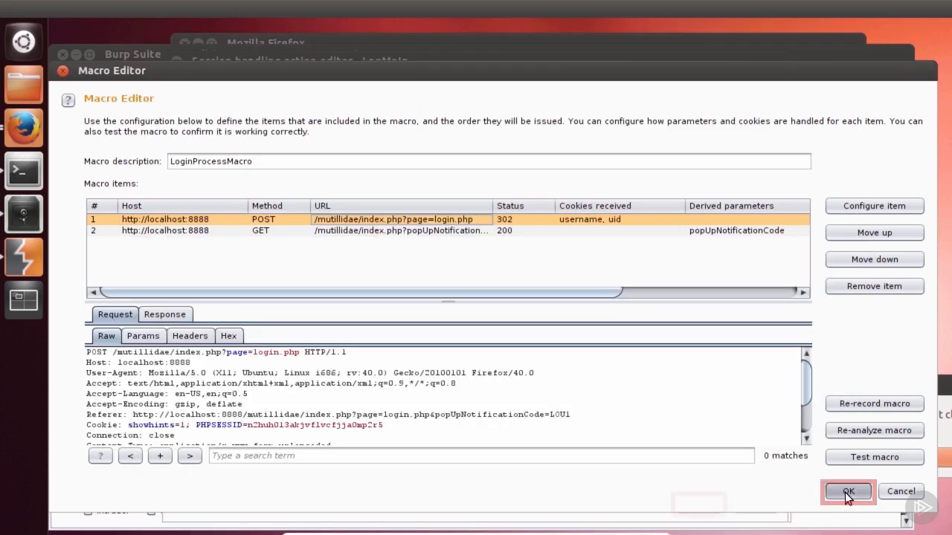
Step: Save the macro and confirm the session handling action
{"action": "left_click", "coordinate": [847, 493]}
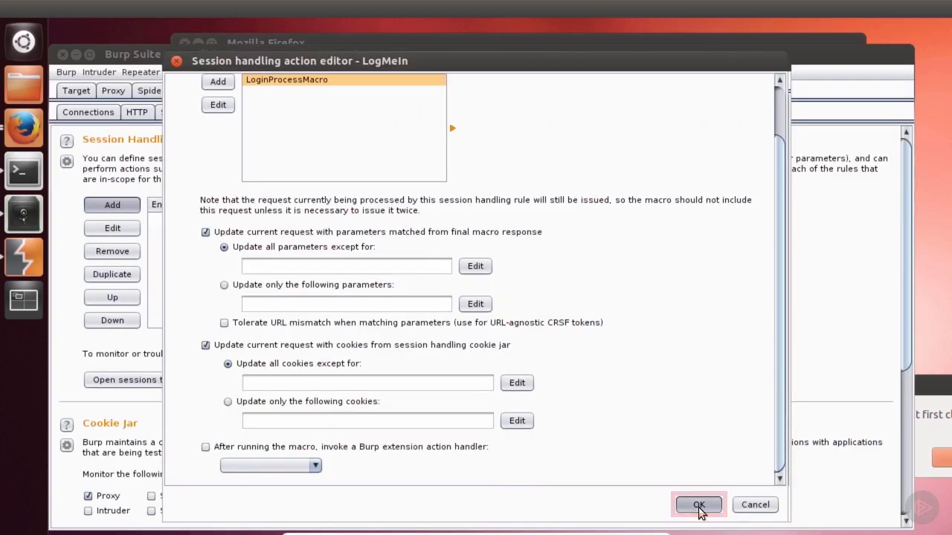
{"action": "left_click", "coordinate": [699, 505]}
Step: Restrict the rule's tool scope to Repeater only and set its URL scope to the suite scope
{"action": "left_click", "coordinate": [231, 83]}
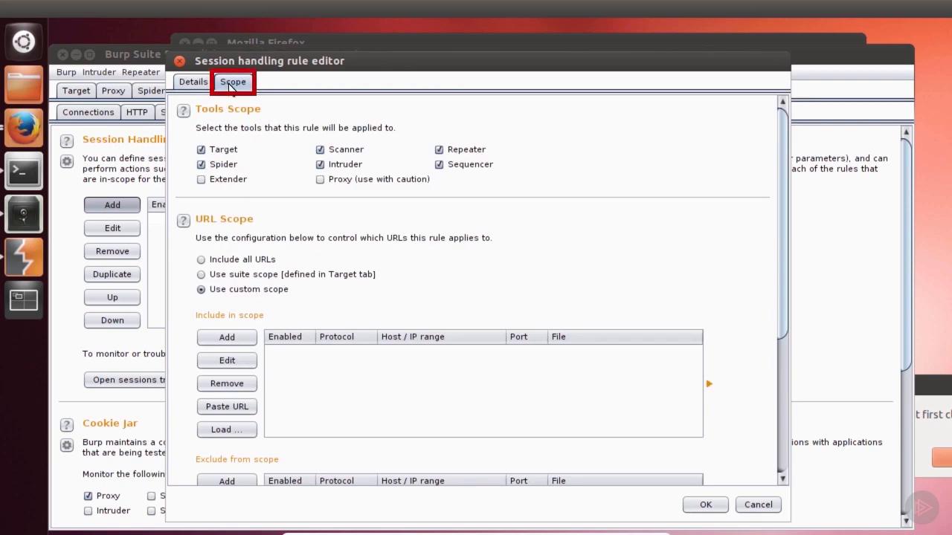
{"action": "left_click", "coordinate": [200, 150]}
{"action": "left_click", "coordinate": [201, 165]}
{"action": "left_click", "coordinate": [320, 164]}
{"action": "left_click", "coordinate": [320, 150]}
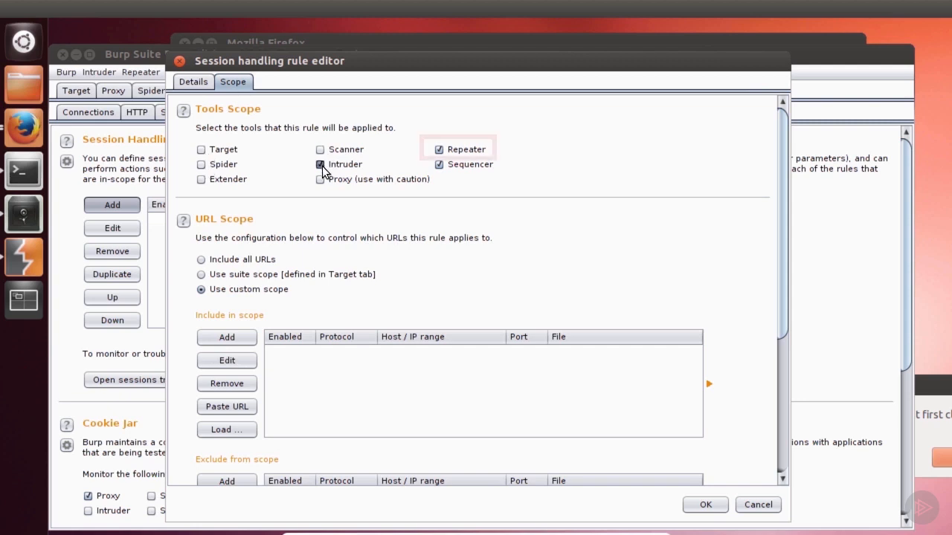
{"action": "left_click", "coordinate": [444, 167]}
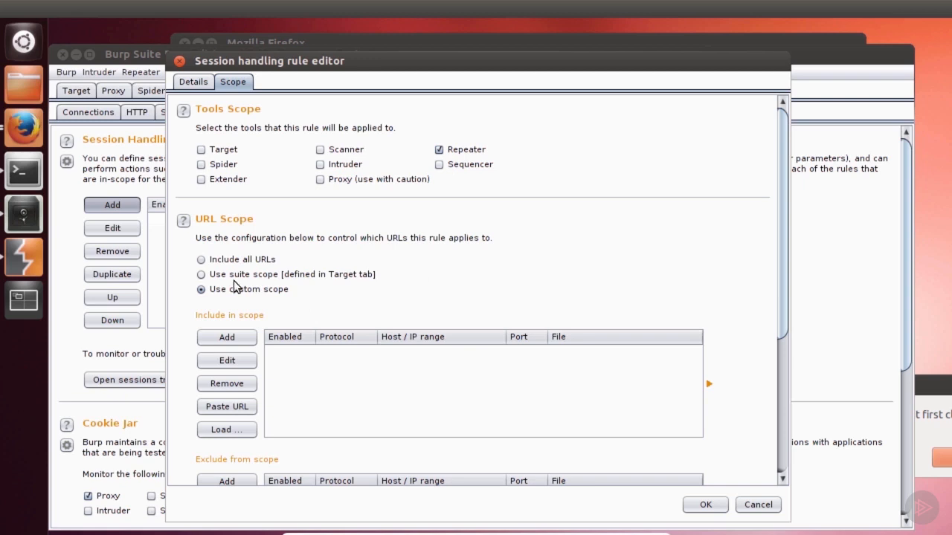
{"action": "left_click", "coordinate": [313, 275]}
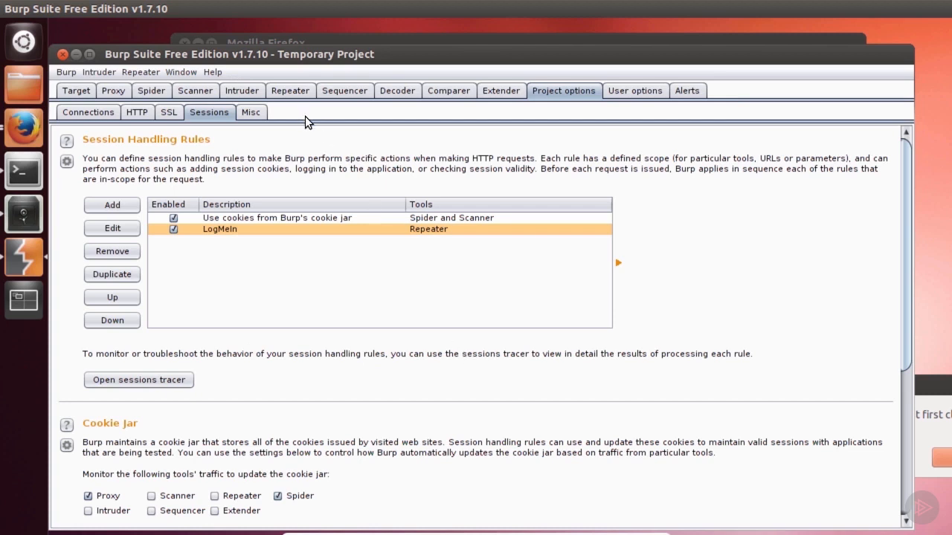
Step: Install the Logger++ extension from the BApp Store
{"action": "left_click", "coordinate": [500, 91]}
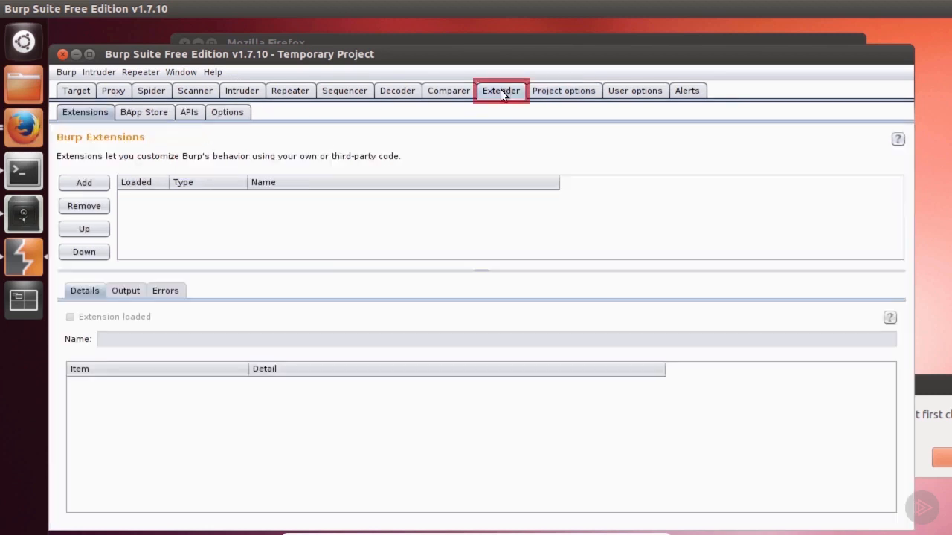
{"action": "left_click", "coordinate": [136, 112]}
{"action": "scroll", "coordinate": [180, 381], "scroll_direction": "down", "scroll_amount": 8}
{"action": "left_click", "coordinate": [125, 354]}
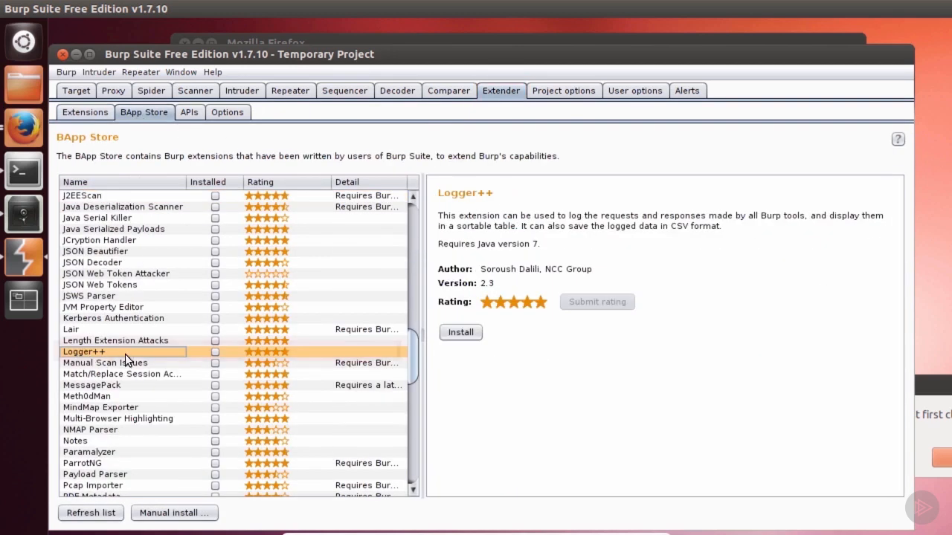
{"action": "left_click", "coordinate": [459, 334]}
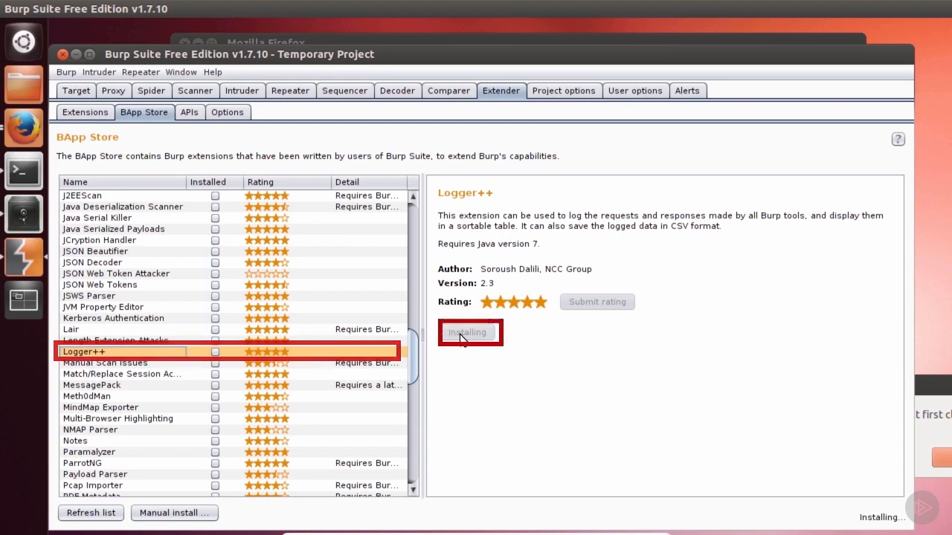
Step: Set Logger++ to log only Repeater traffic and clear the logs
{"action": "left_click", "coordinate": [734, 93]}
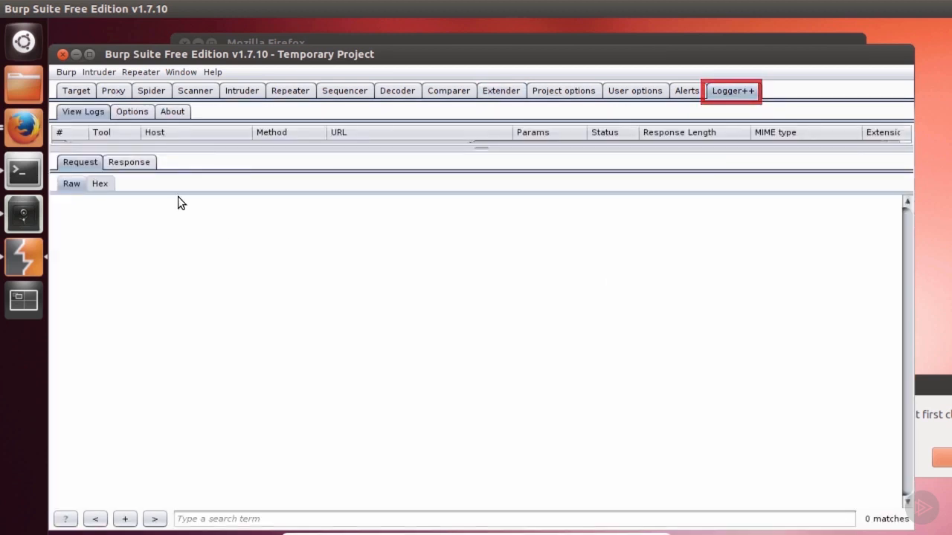
{"action": "left_click", "coordinate": [130, 113]}
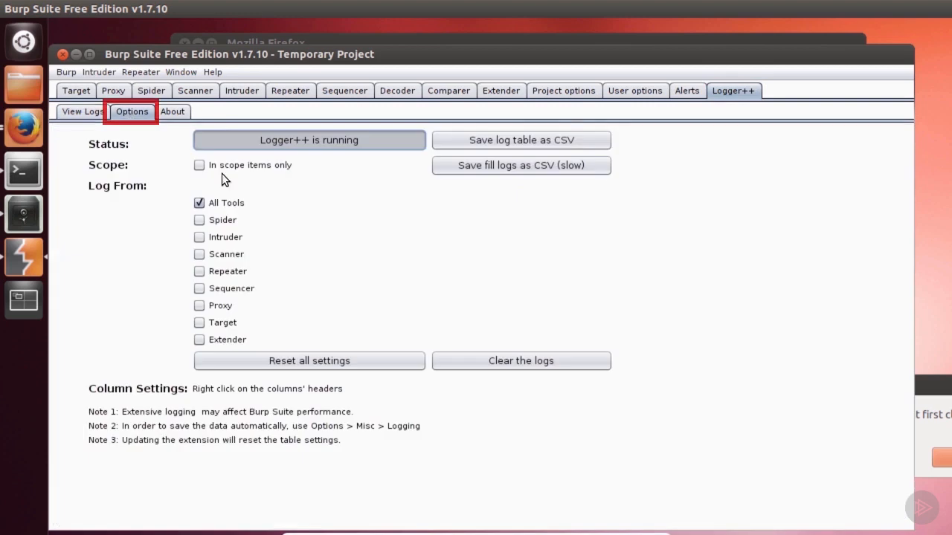
{"action": "left_click", "coordinate": [199, 203]}
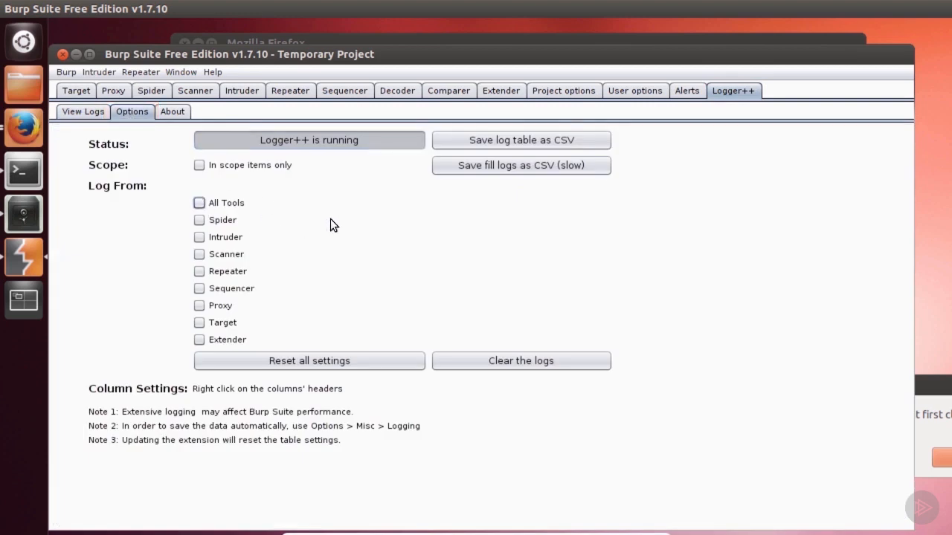
{"action": "left_click", "coordinate": [198, 272]}
{"action": "left_click", "coordinate": [521, 360]}
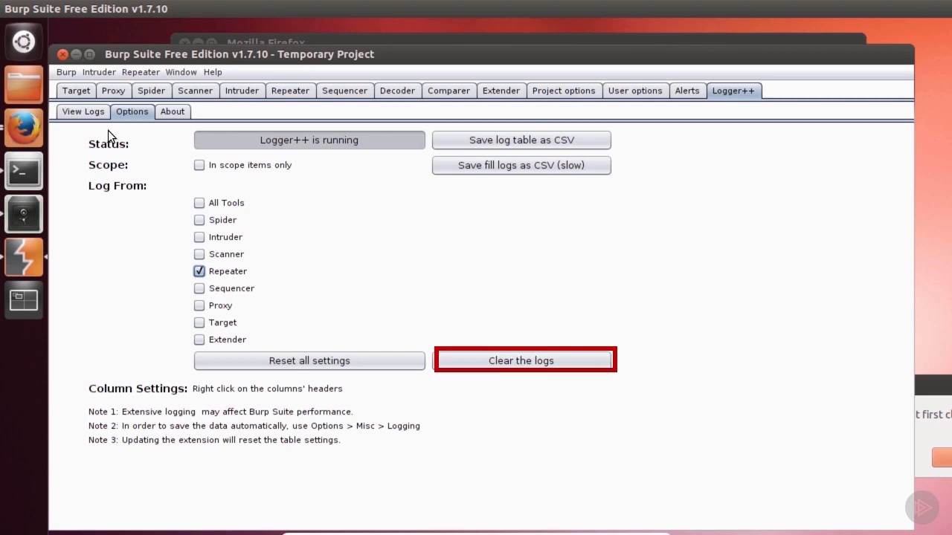
Step: View the Logger++ log and return to the session handling rules
{"action": "left_click", "coordinate": [83, 111]}
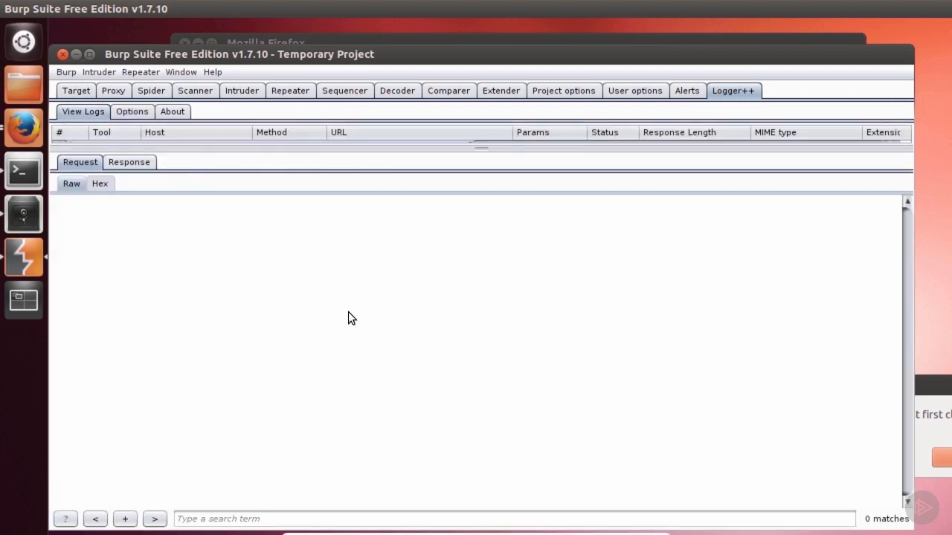
{"action": "left_click", "coordinate": [562, 90]}
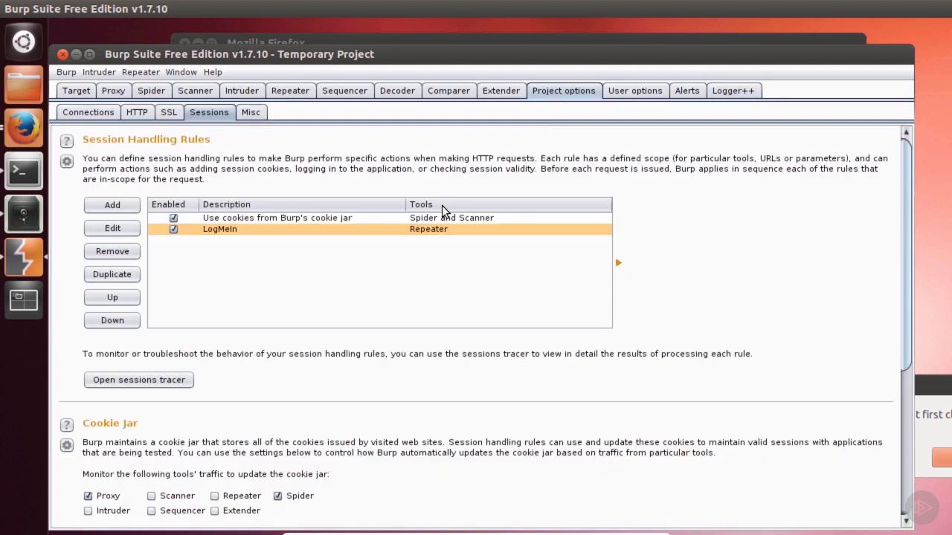
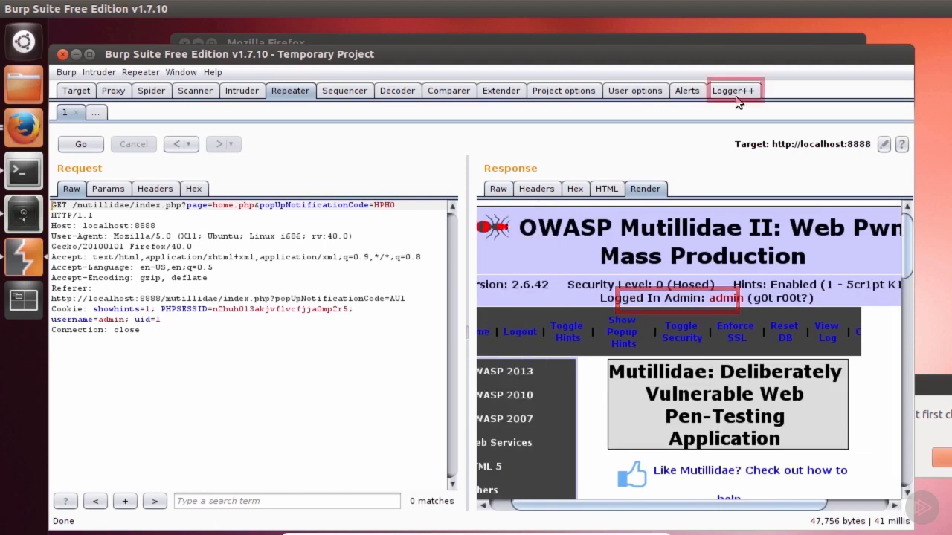
Step: Open the Logger++ log and examine the logged Repeater requests: the login POST and the two GET requests that follow
{"action": "left_click", "coordinate": [737, 93]}
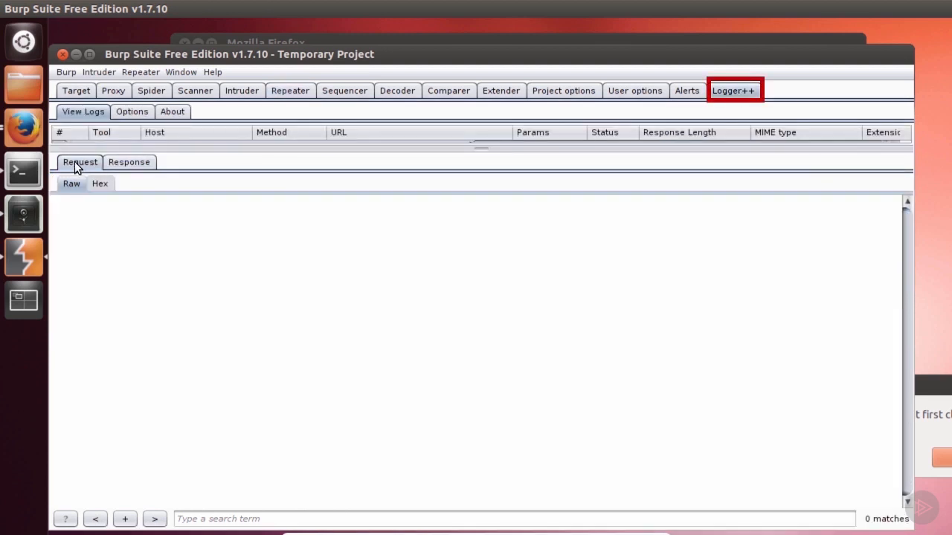
{"action": "mouse_move", "coordinate": [147, 141]}
{"action": "left_mouse_down"}
{"action": "mouse_move", "coordinate": [145, 236]}
{"action": "mouse_move", "coordinate": [145, 227]}
{"action": "left_mouse_up"}
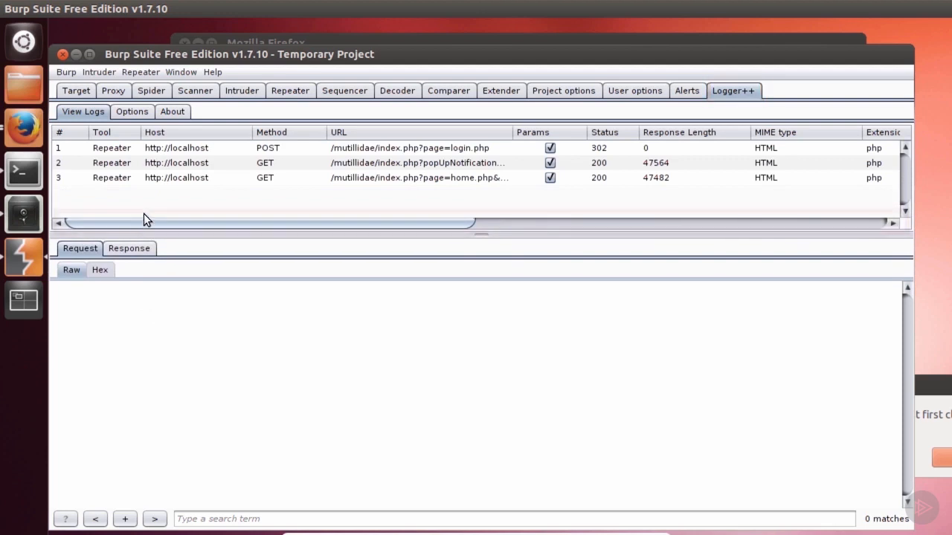
{"action": "left_click", "coordinate": [183, 148]}
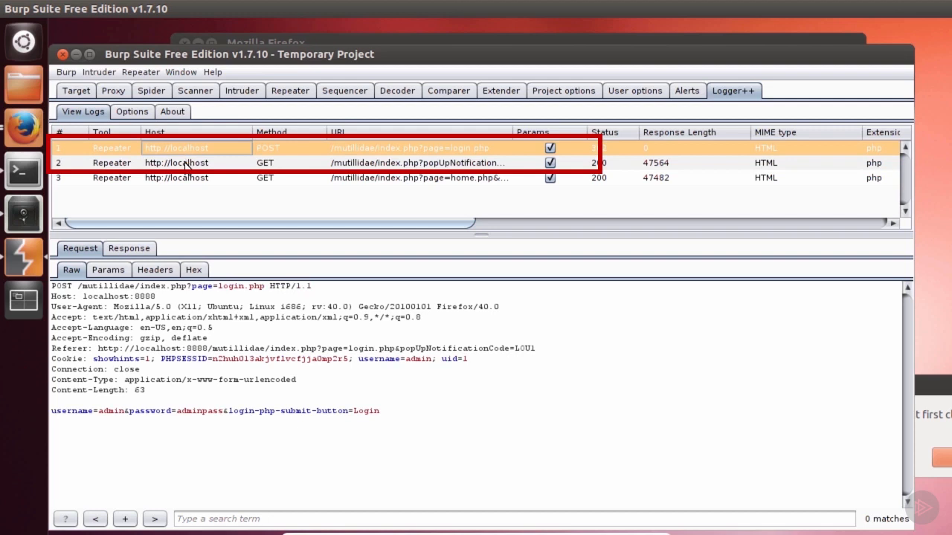
{"action": "left_click", "coordinate": [183, 165]}
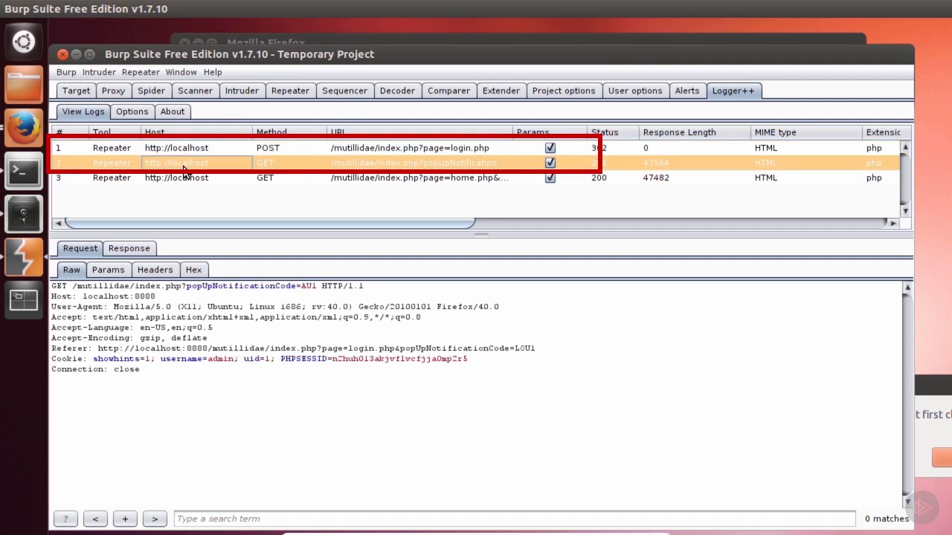
{"action": "left_click", "coordinate": [151, 178]}
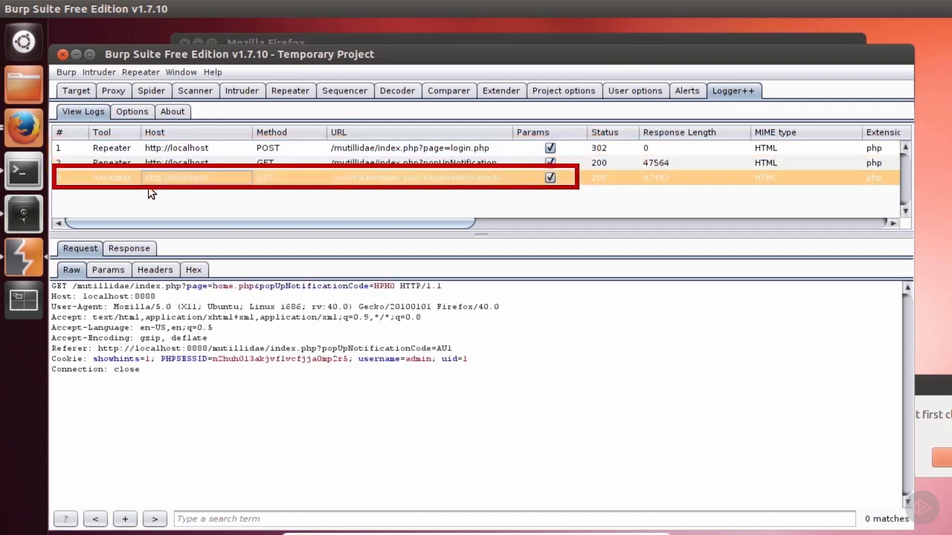